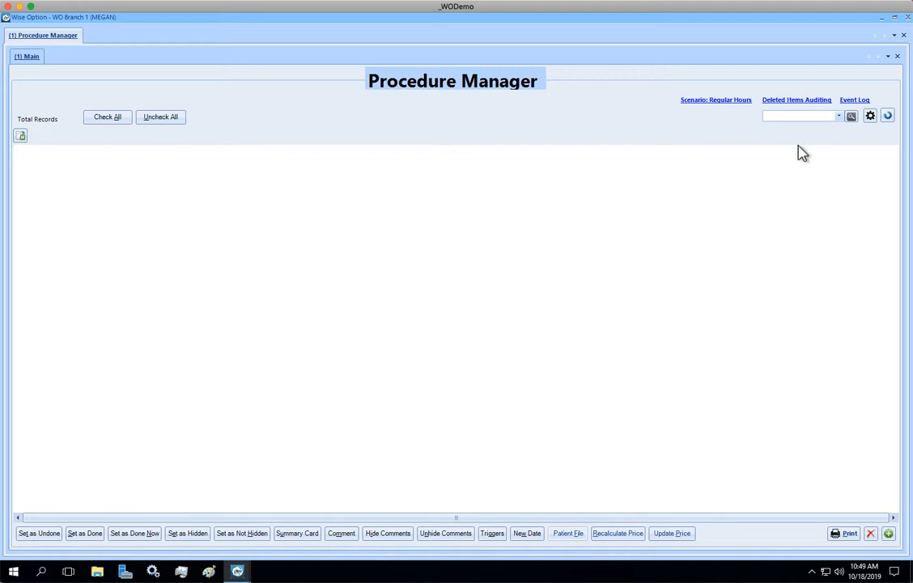
# Create and save a new list query named "Drug A in the last 30 days"
pyautogui.click(852, 117)
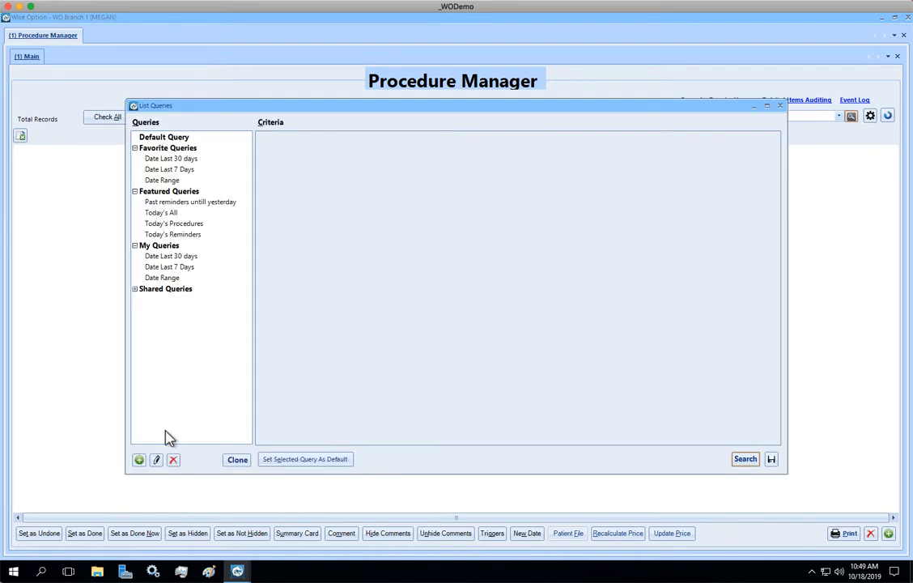
pyautogui.click(138, 460)
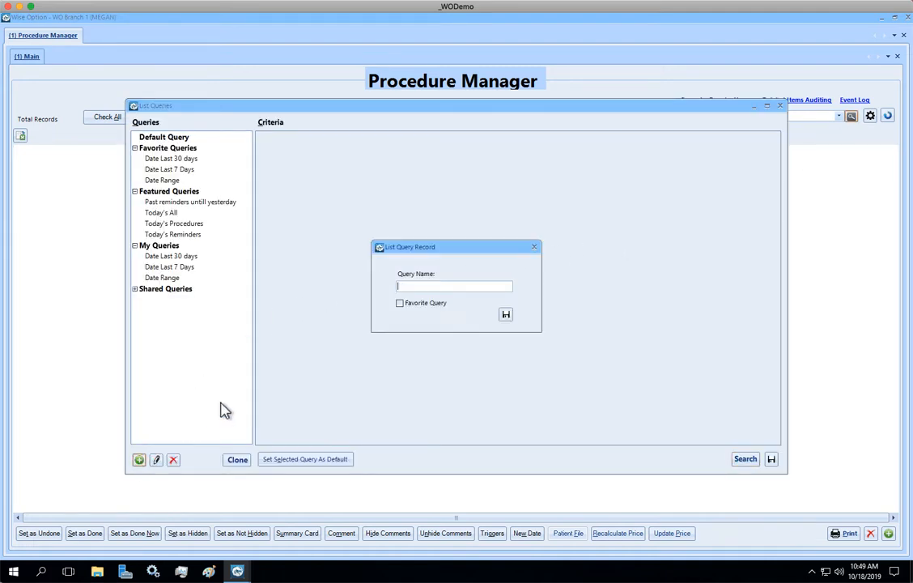
pyautogui.write('Drug a')
pyautogui.press('BackSpace')
pyautogui.write('A')
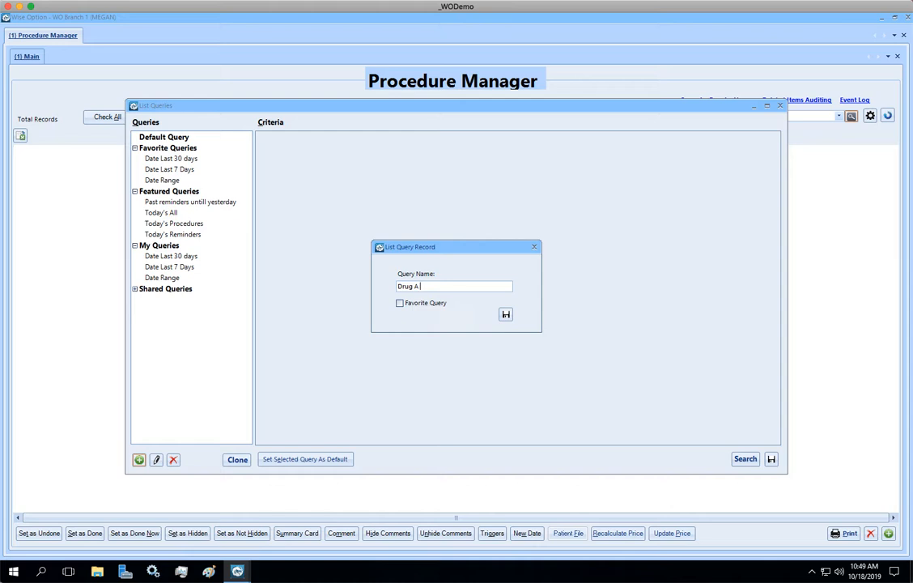
pyautogui.write(' in the last 30 days')
pyautogui.click(400, 305)
pyautogui.click(506, 316)
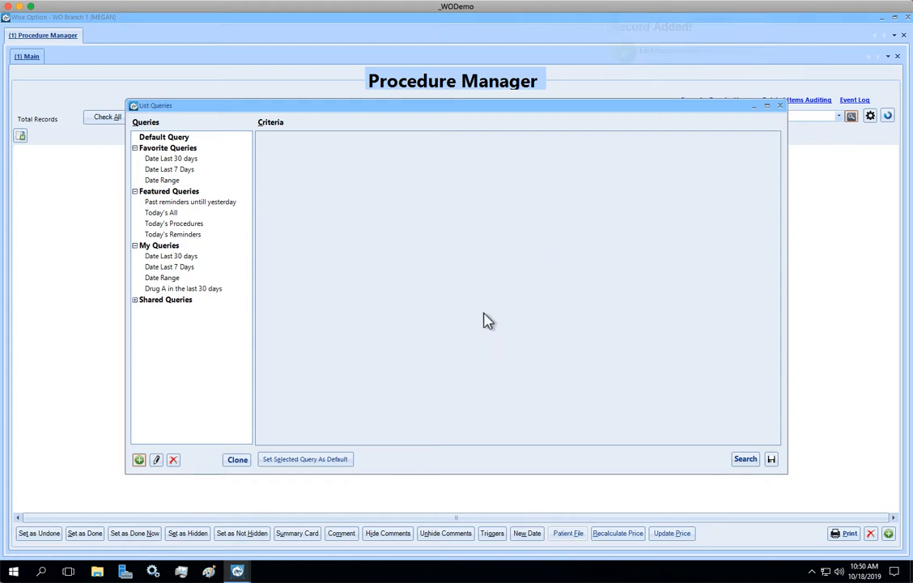
# Set the first criterion of the "Drug A in the last 30 days" query to the Date field with the Last condition
pyautogui.click(212, 291)
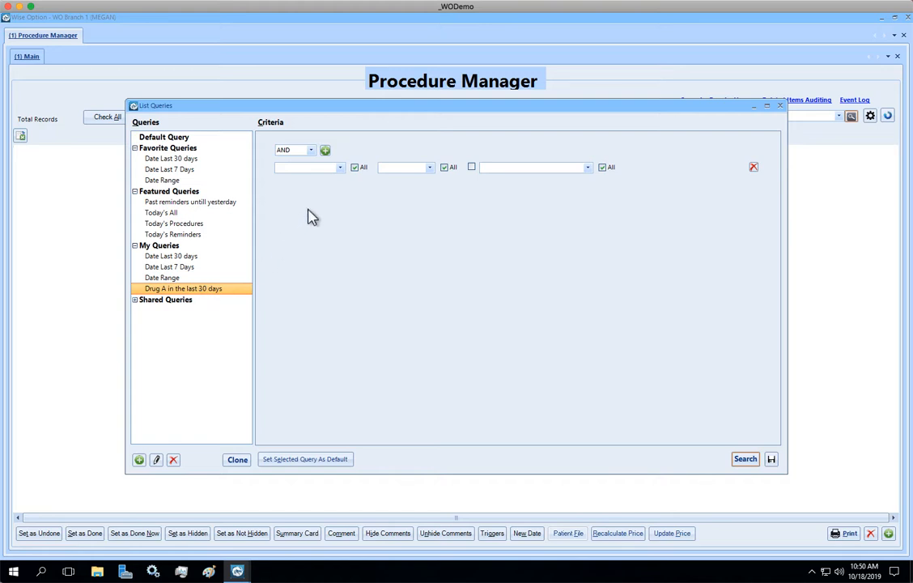
pyautogui.click(340, 168)
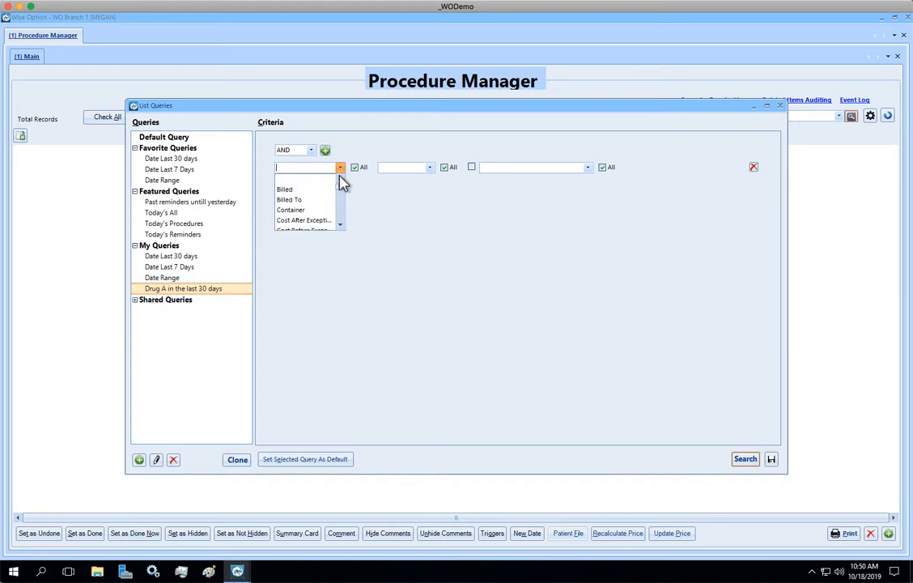
pyautogui.click(341, 225)
pyautogui.click(341, 225)
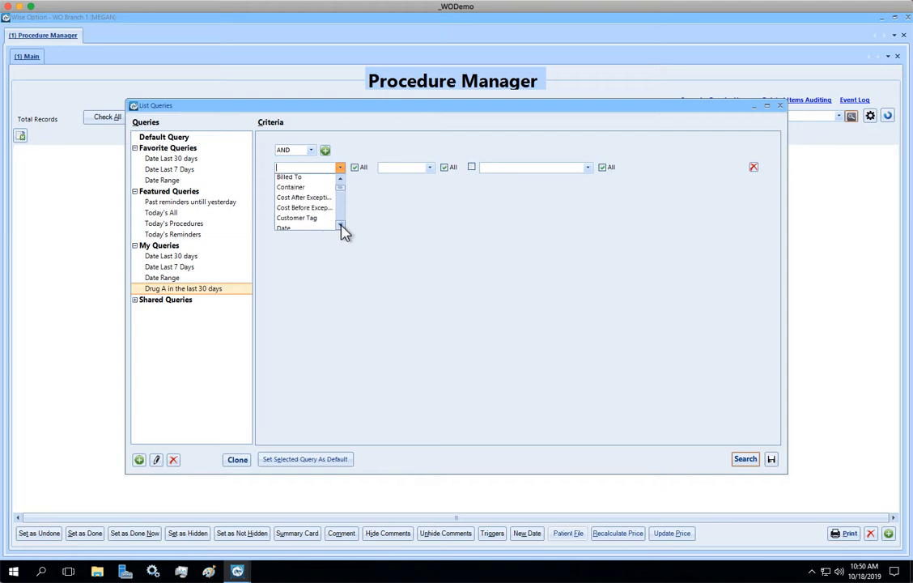
pyautogui.click(341, 226)
pyautogui.click(341, 226)
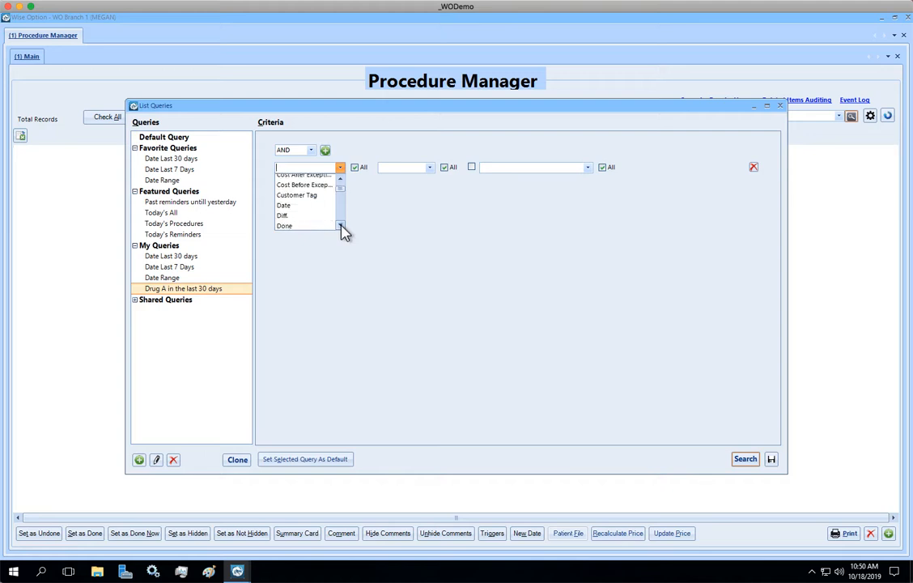
pyautogui.click(301, 207)
pyautogui.click(430, 168)
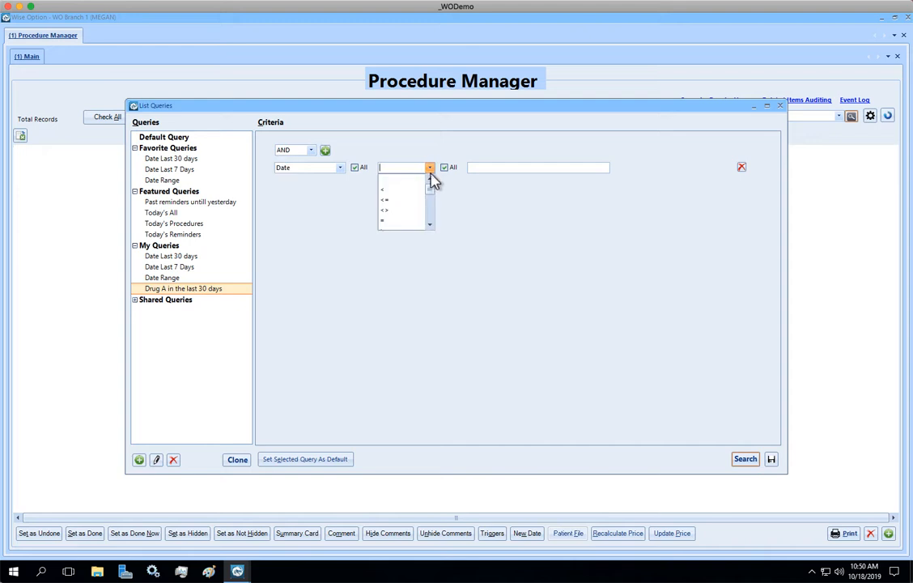
pyautogui.click(430, 225)
pyautogui.click(430, 225)
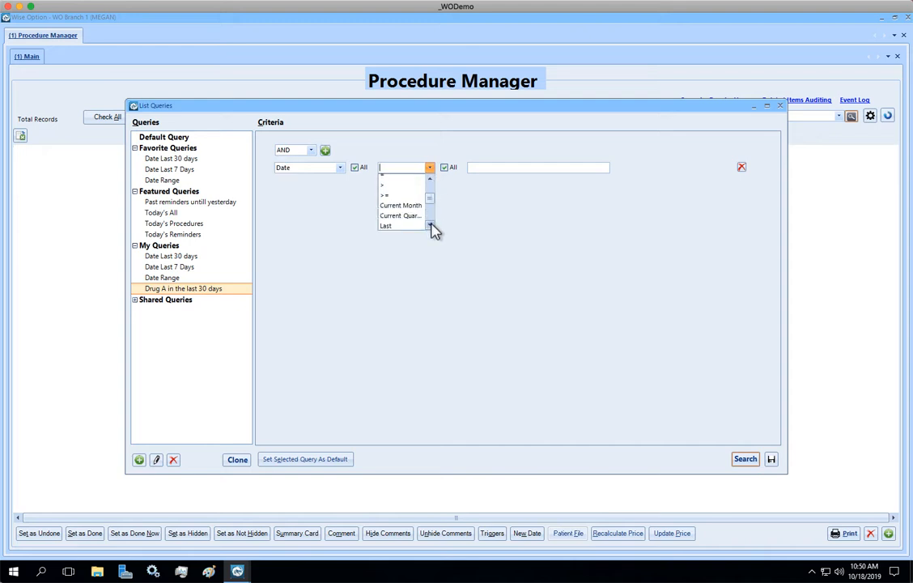
pyautogui.click(430, 225)
pyautogui.click(430, 225)
pyautogui.click(430, 225)
pyautogui.click(386, 194)
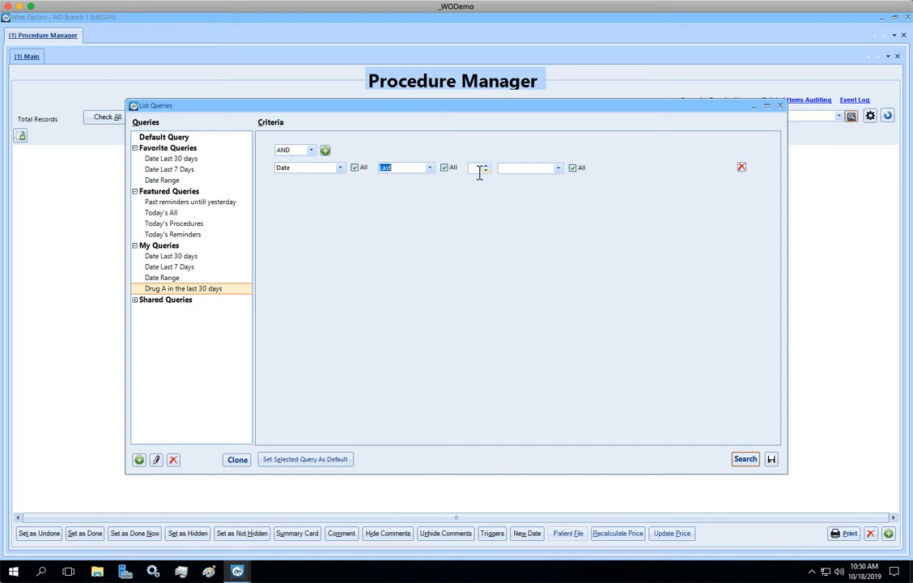
# Try Last Month as the condition of the Date criterion and switch it back to Last
pyautogui.click(430, 169)
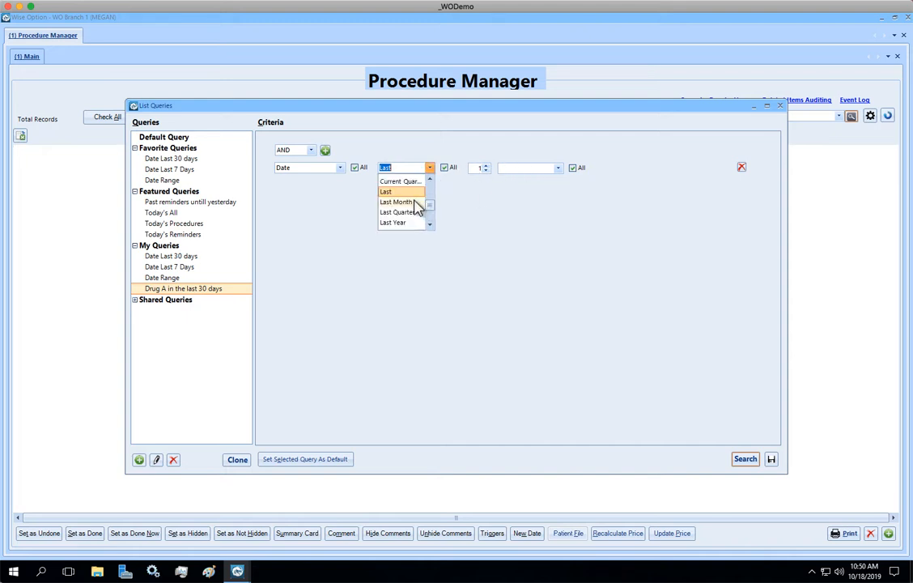
pyautogui.click(416, 202)
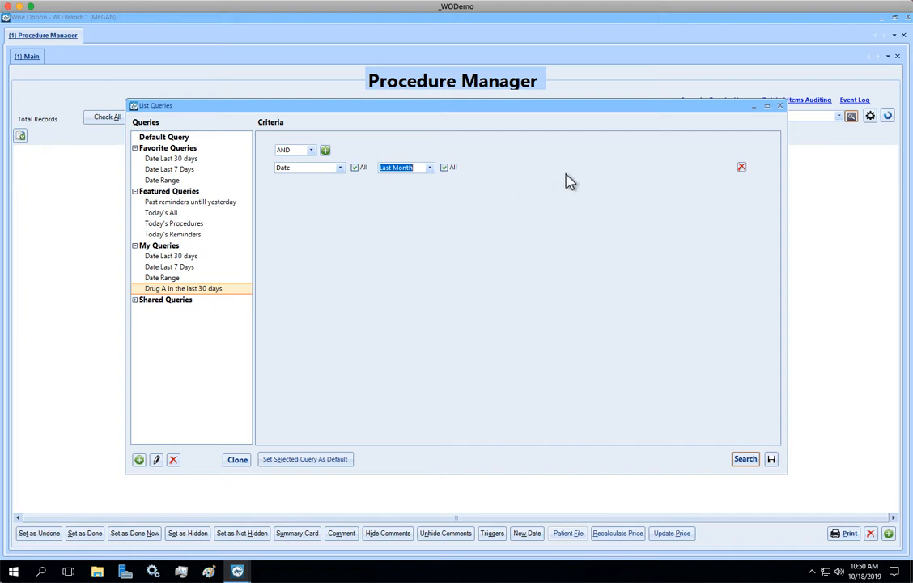
pyautogui.click(429, 168)
pyautogui.click(409, 192)
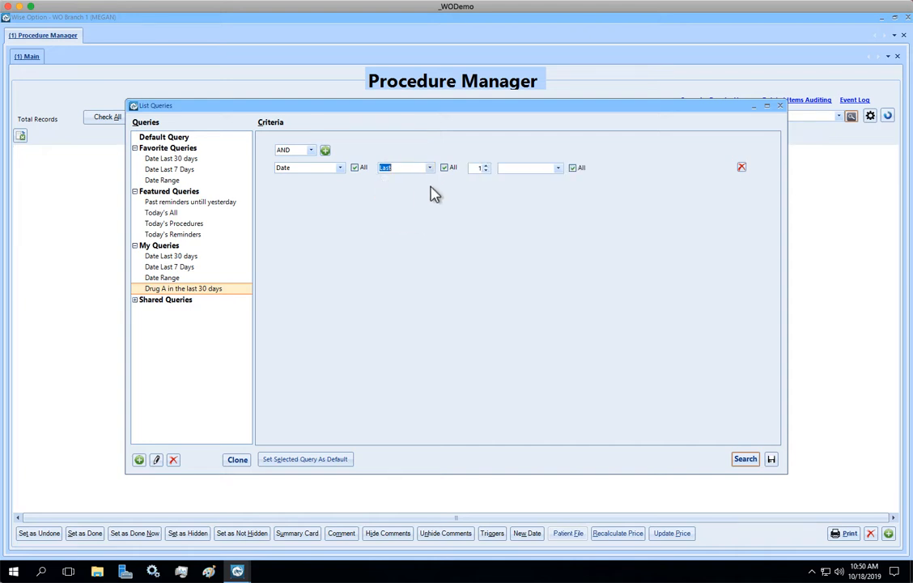
# Set the period of the Date criterion to 30 Day(s)
pyautogui.click(478, 168)
pyautogui.write('30')
pyautogui.click(557, 169)
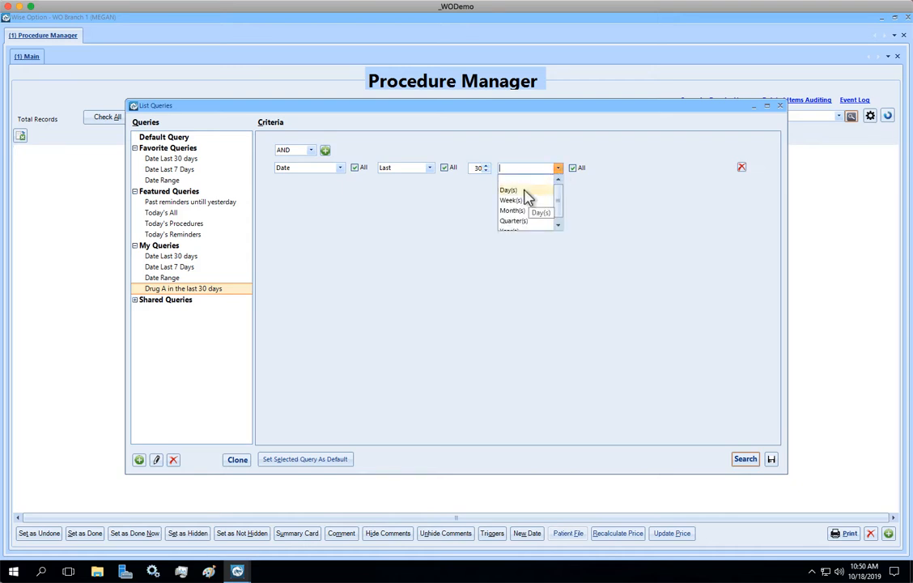
pyautogui.click(525, 191)
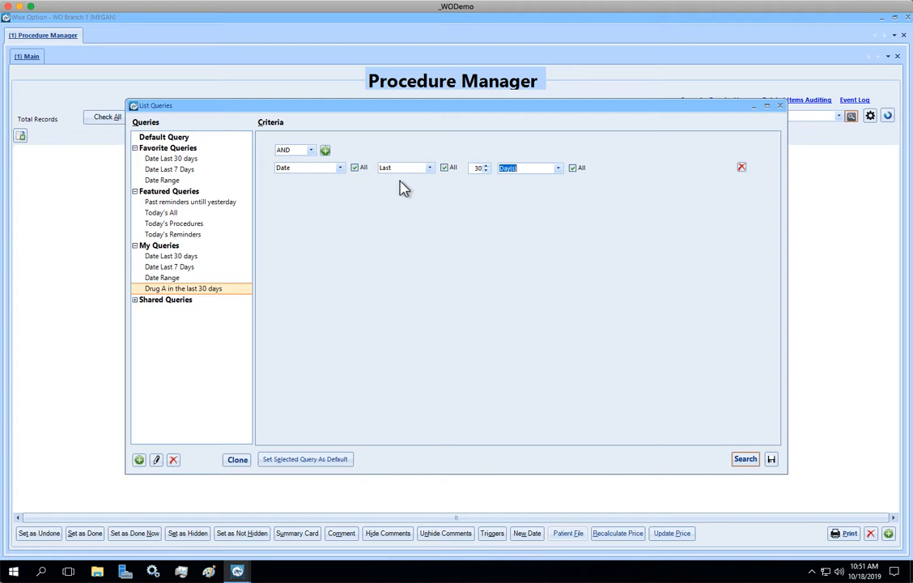
# Add a second criterion row to the query and check the AND operator that joins the criteria
pyautogui.click(326, 151)
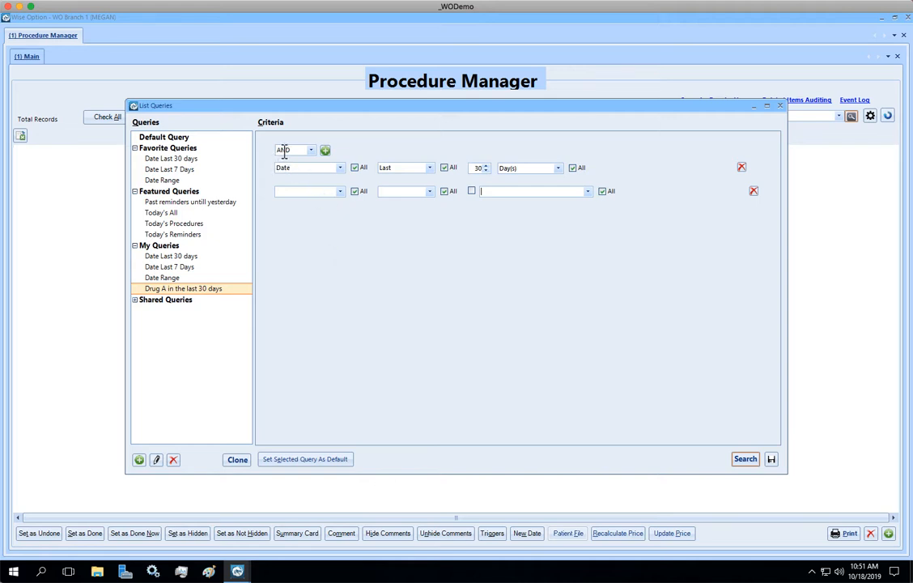
pyautogui.moveTo(288, 149); pyautogui.dragTo(269, 150)
pyautogui.click(312, 152)
pyautogui.click(311, 153)
pyautogui.click(297, 149)
pyautogui.moveTo(297, 149); pyautogui.dragTo(260, 153)
# Set the second criterion to the Task field with the = condition
pyautogui.click(322, 192)
pyautogui.click(340, 192)
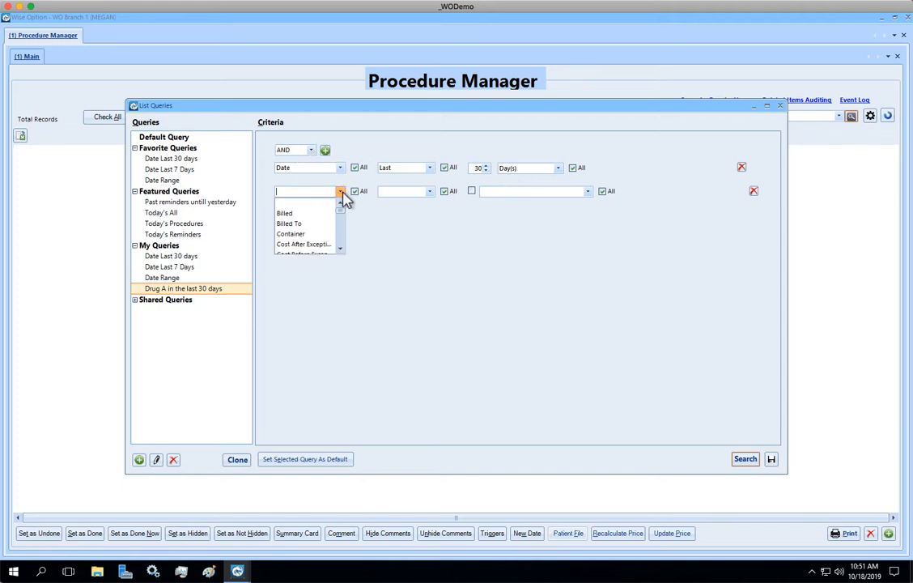
pyautogui.click(340, 250)
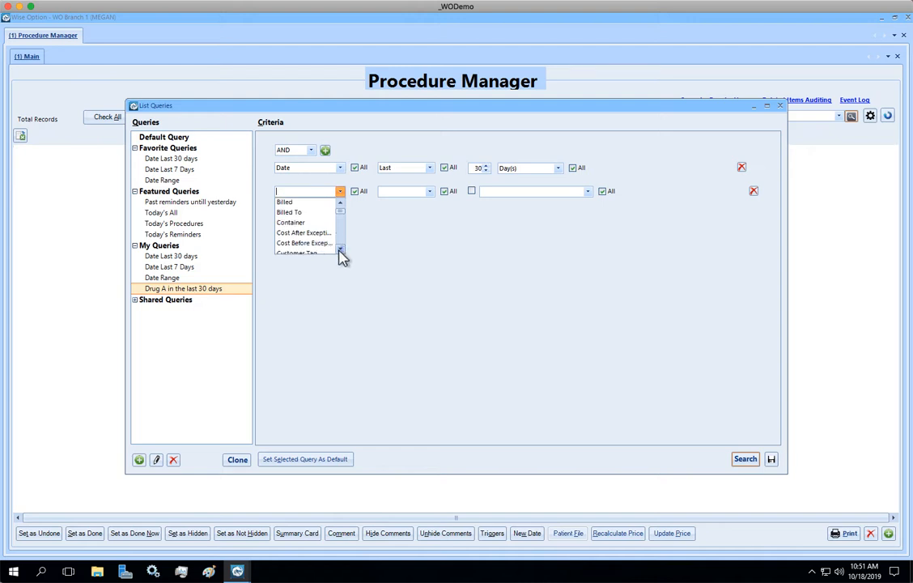
pyautogui.scroll(-10, 340, 251)
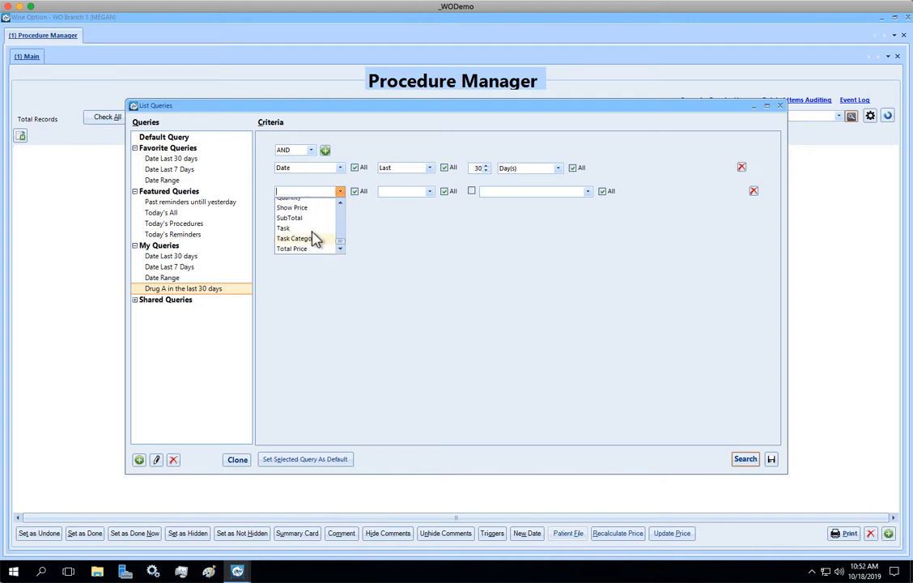
pyautogui.click(307, 230)
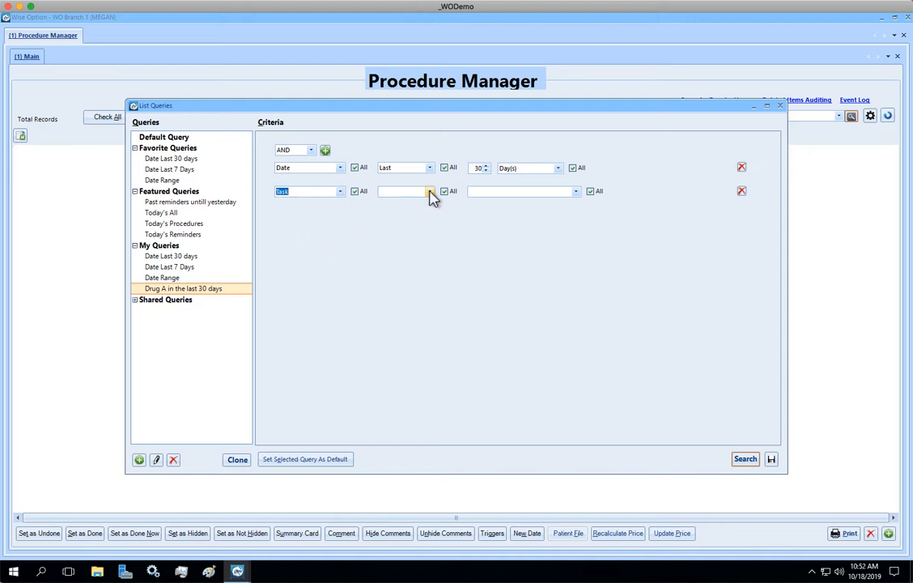
pyautogui.click(430, 194)
pyautogui.click(391, 231)
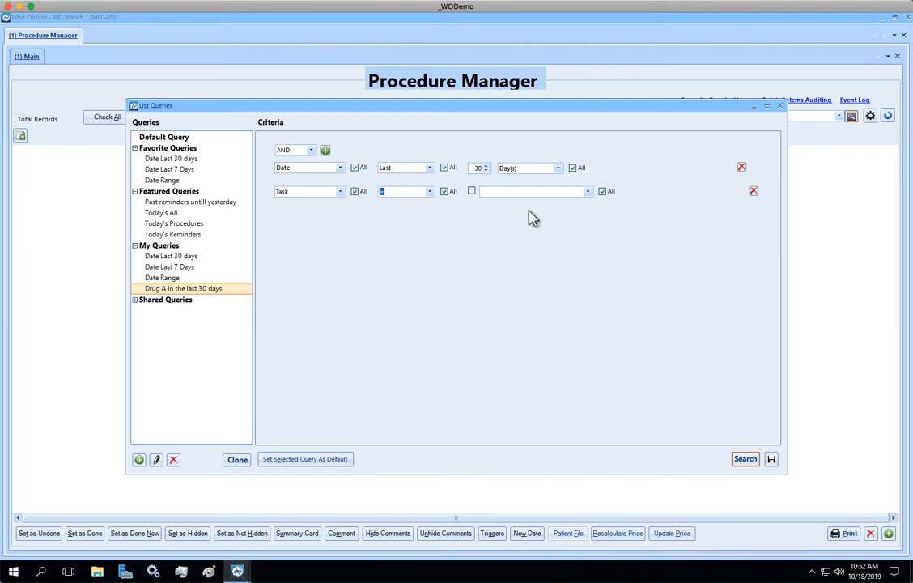
# Find Drug A among the tasks and choose it as the value of the Task criterion
pyautogui.click(588, 192)
pyautogui.scroll(-4, 589, 240)
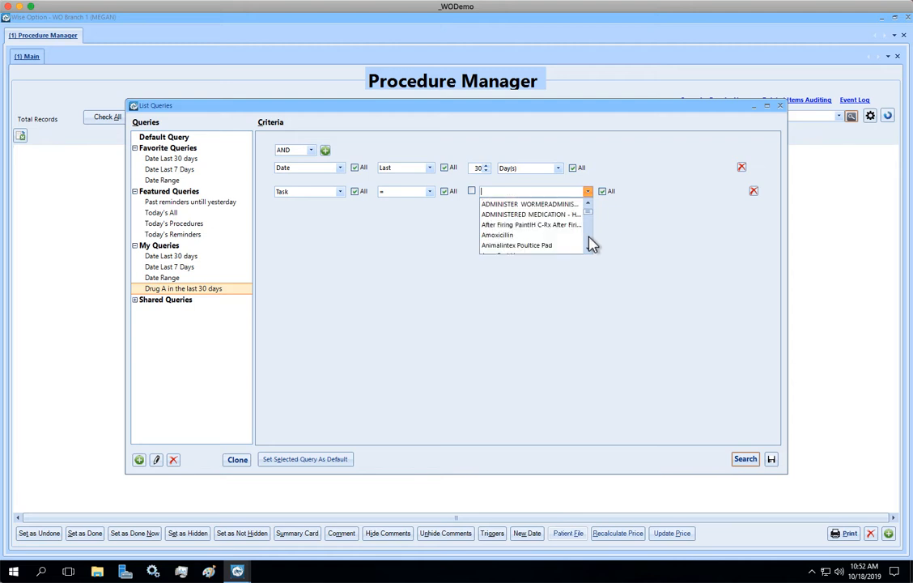
pyautogui.scroll(-3, 589, 234)
pyautogui.click(557, 192)
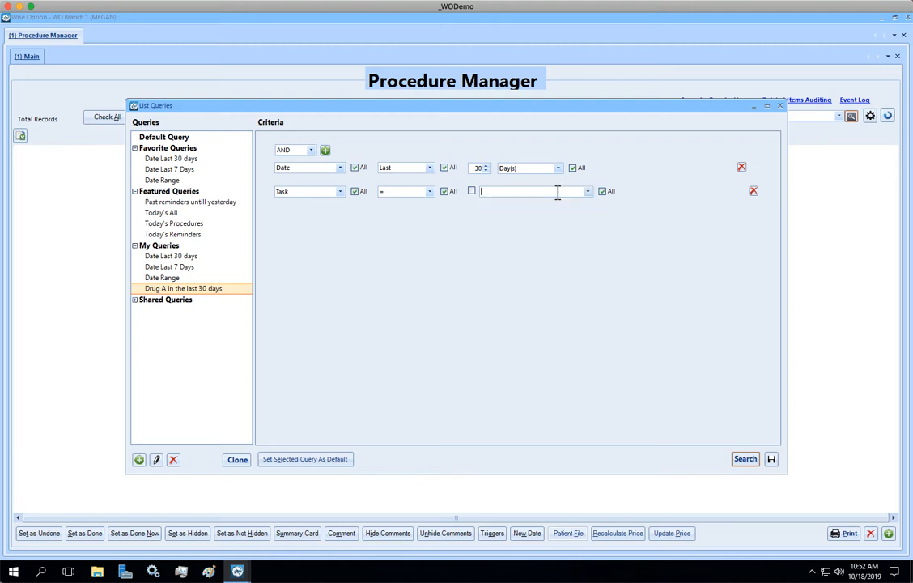
pyautogui.write('drug')
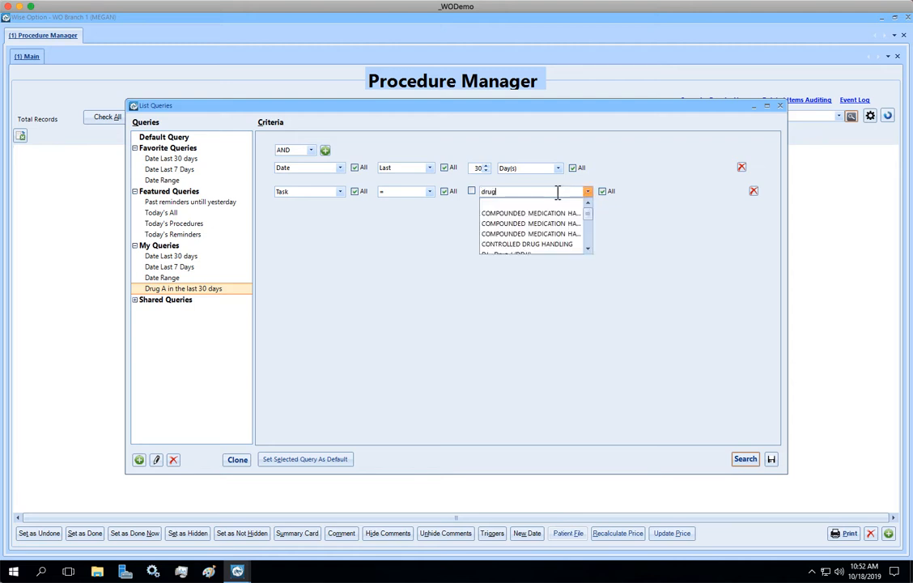
pyautogui.write(' A')
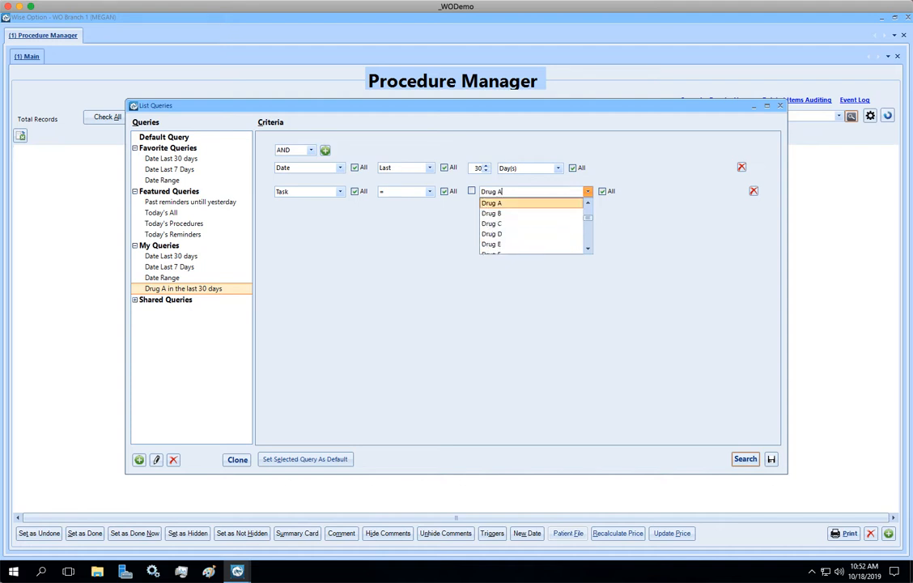
pyautogui.click(485, 203)
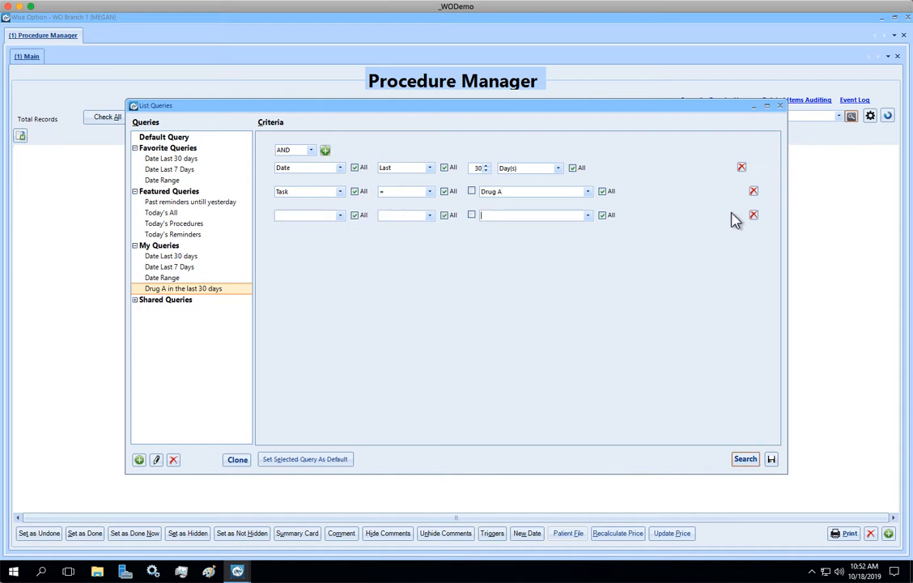
# Remove the empty third criterion row and run the search with the Date and Task criteria
pyautogui.click(754, 214)
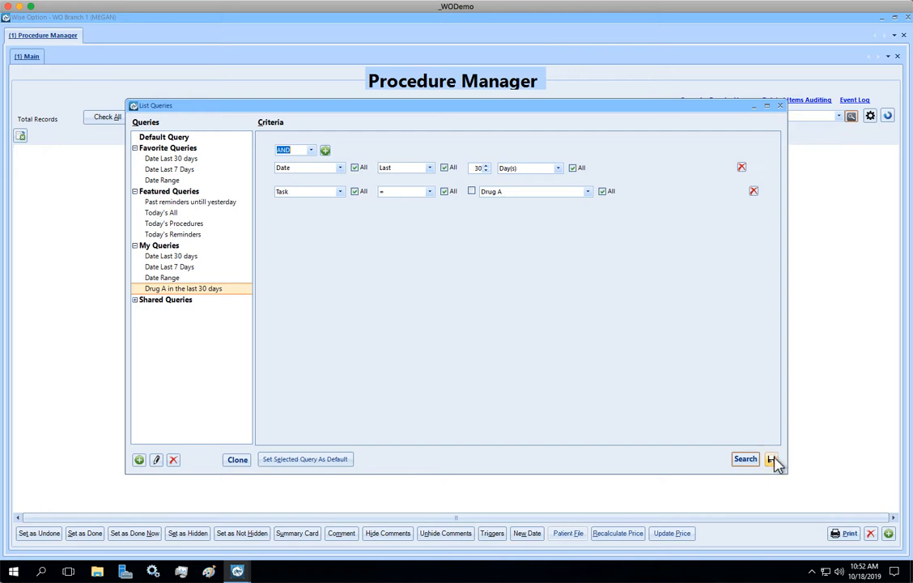
pyautogui.click(749, 462)
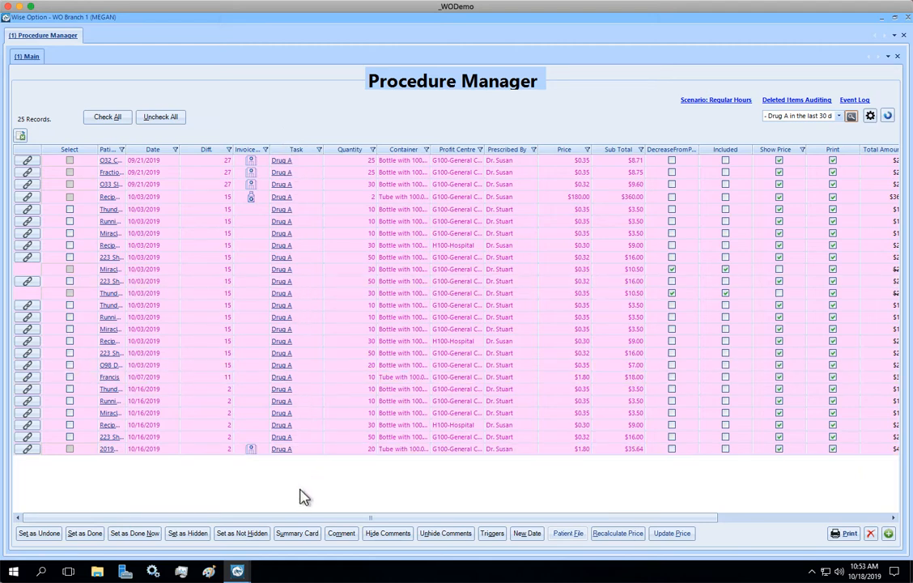
# Look through the featured and favourite queries in the saved query list without choosing another one
pyautogui.click(839, 116)
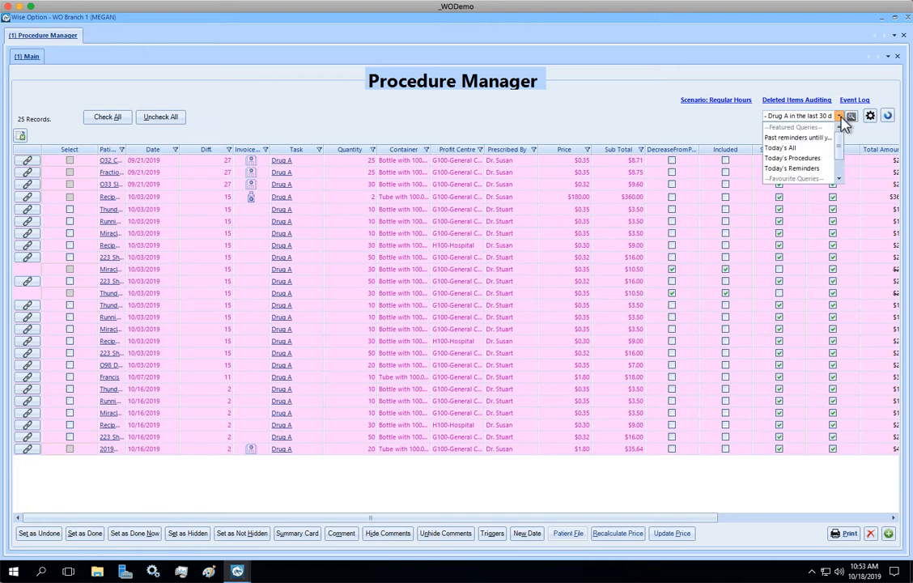
pyautogui.click(839, 179)
pyautogui.click(839, 179)
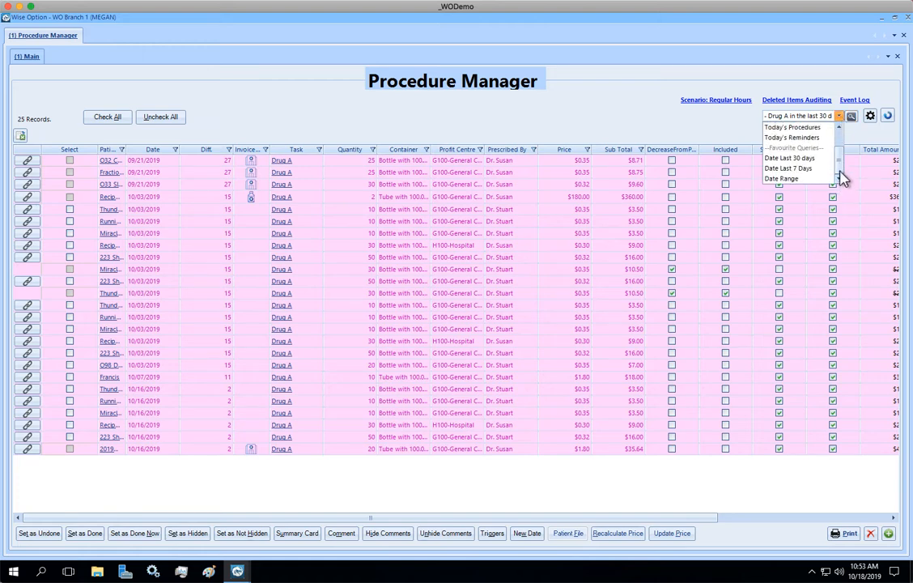
pyautogui.click(839, 128)
pyautogui.click(839, 128)
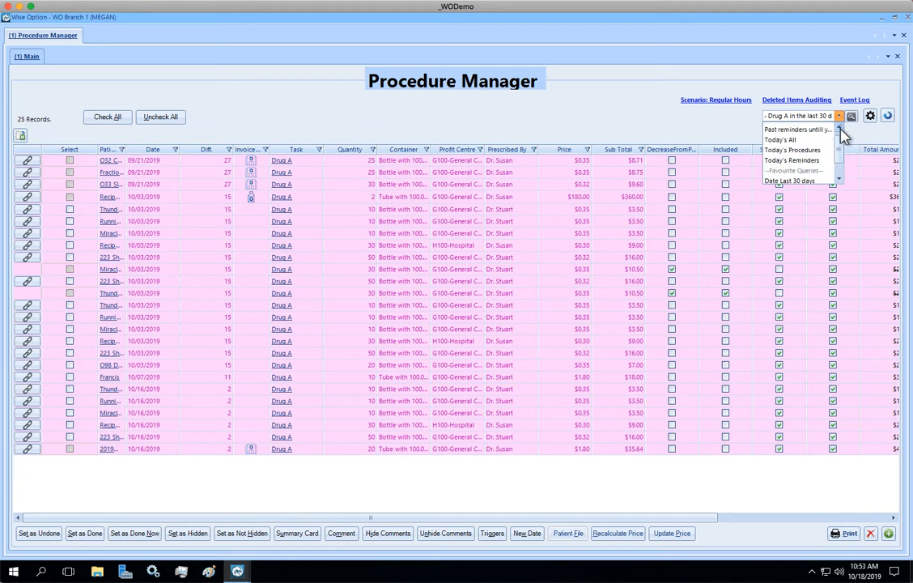
pyautogui.click(840, 128)
pyautogui.click(732, 123)
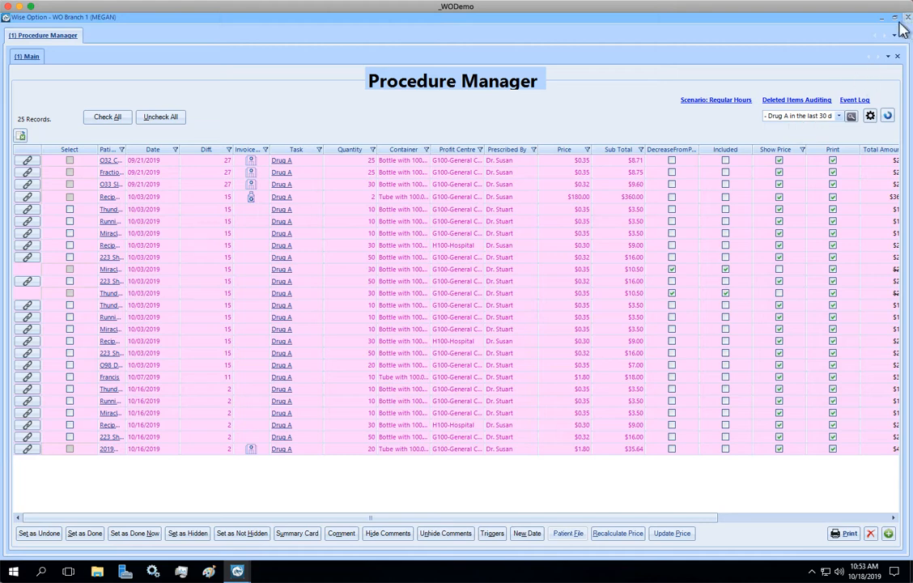
# Close the Procedure Manager window to return to the main screen
pyautogui.click(902, 27)
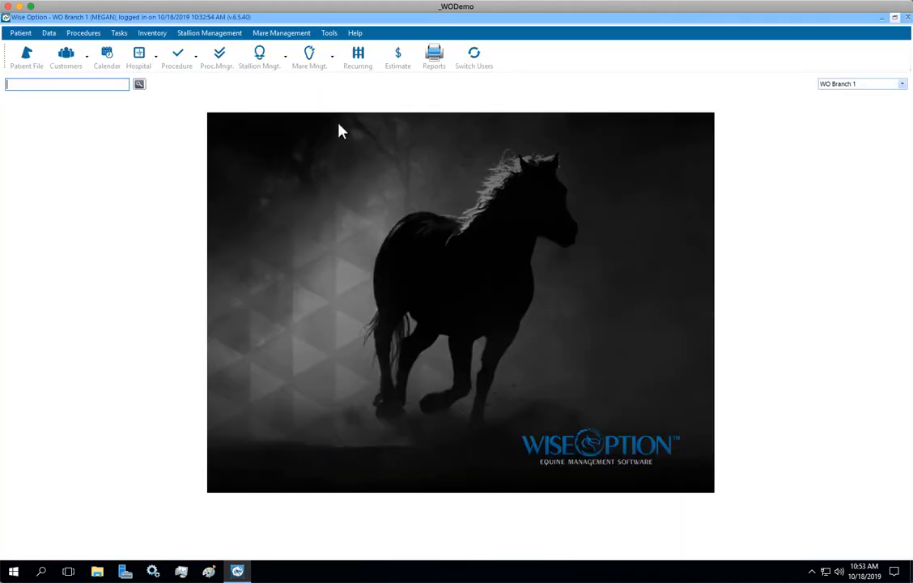
# Reopen the Procedure Manager and look through its drop-down of featured and favourite queries without choosing one
pyautogui.click(197, 56)
pyautogui.click(231, 129)
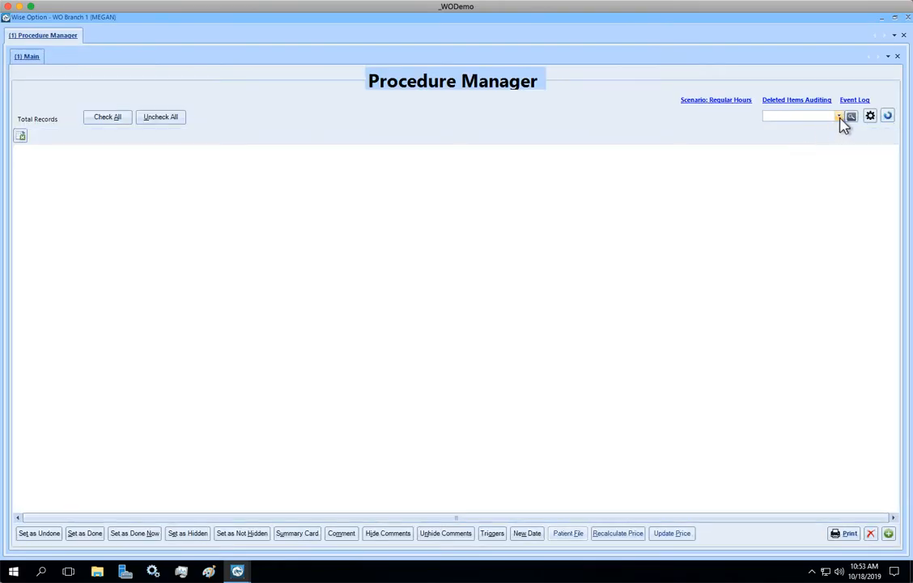
pyautogui.click(839, 117)
pyautogui.click(840, 179)
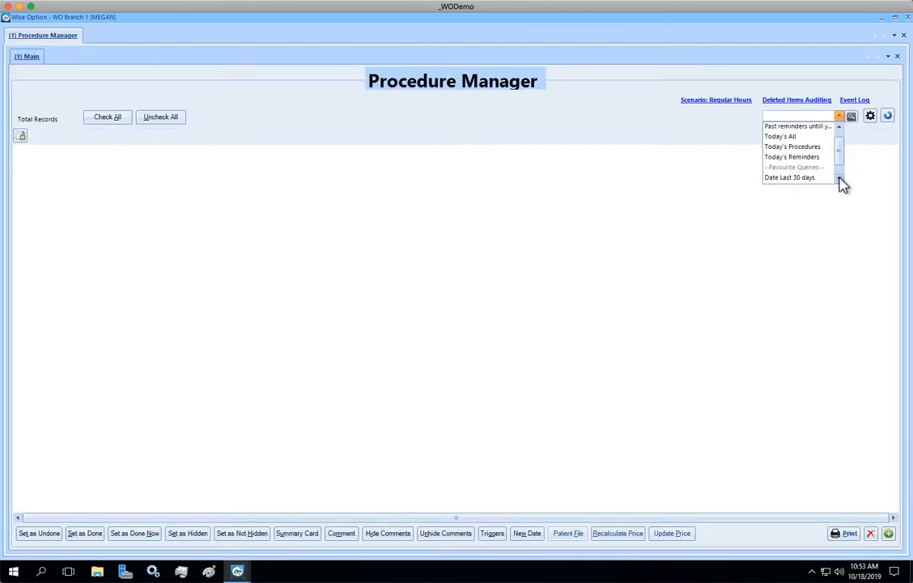
pyautogui.click(840, 179)
pyautogui.click(839, 179)
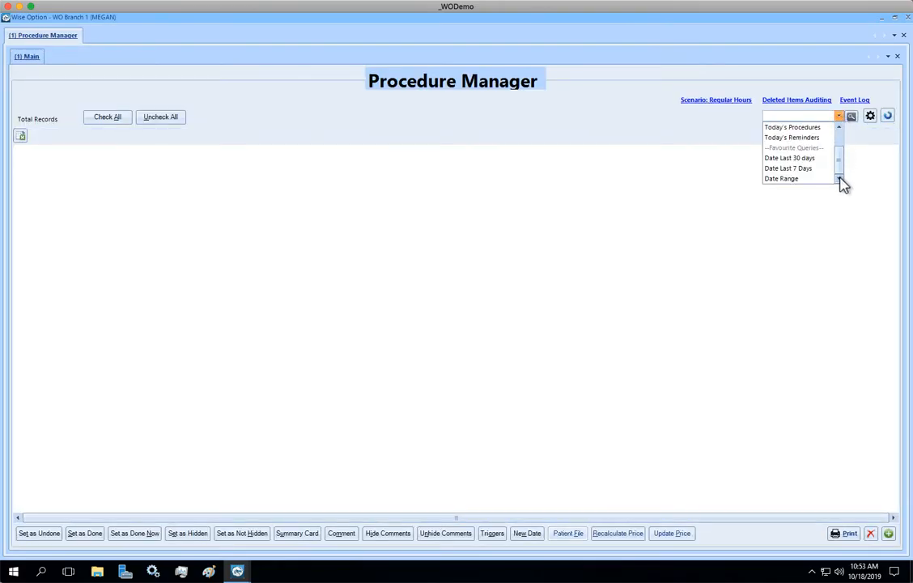
pyautogui.click(839, 127)
pyautogui.click(839, 127)
pyautogui.click(839, 127)
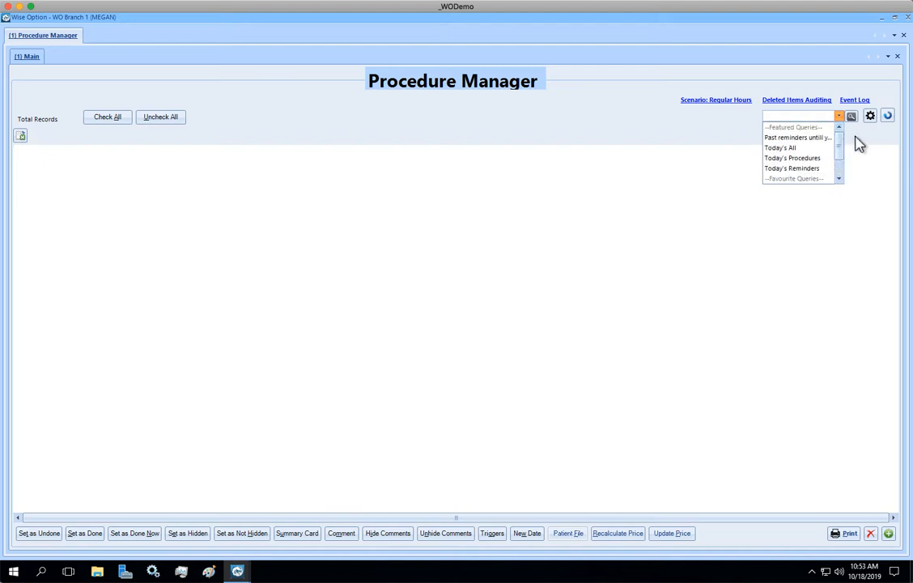
pyautogui.click(860, 143)
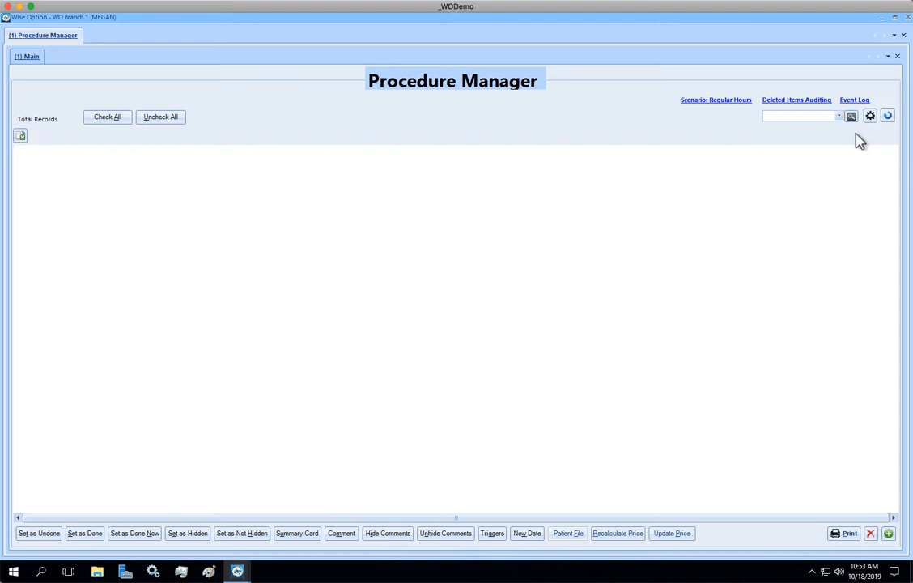
# Open the full list of queries and run the saved query "Drug A in the last 30 days" from My Queries
pyautogui.click(851, 117)
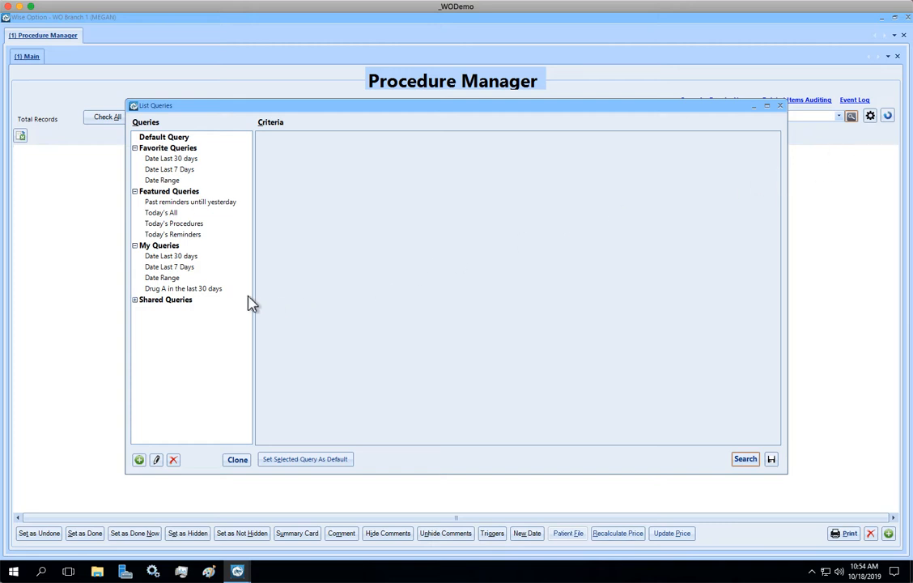
pyautogui.click(203, 291)
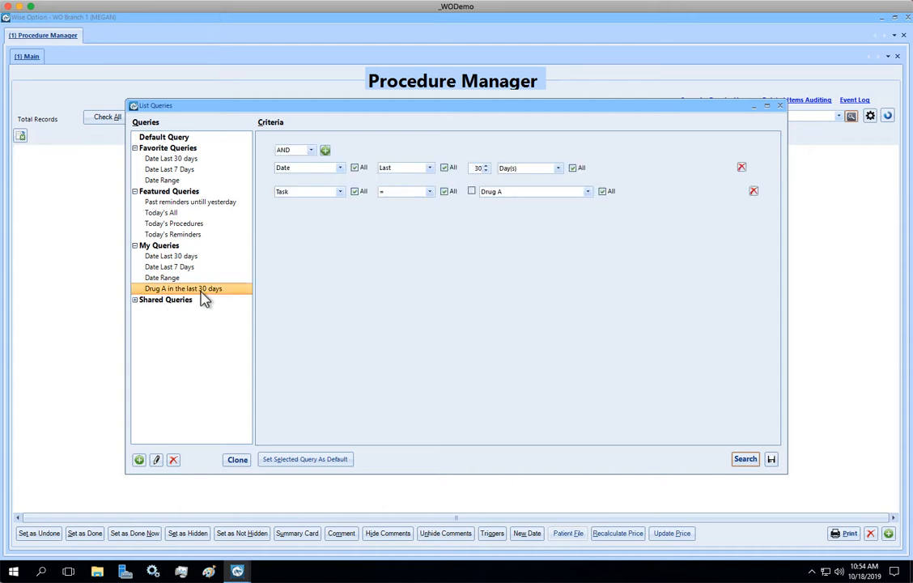
pyautogui.click(745, 459)
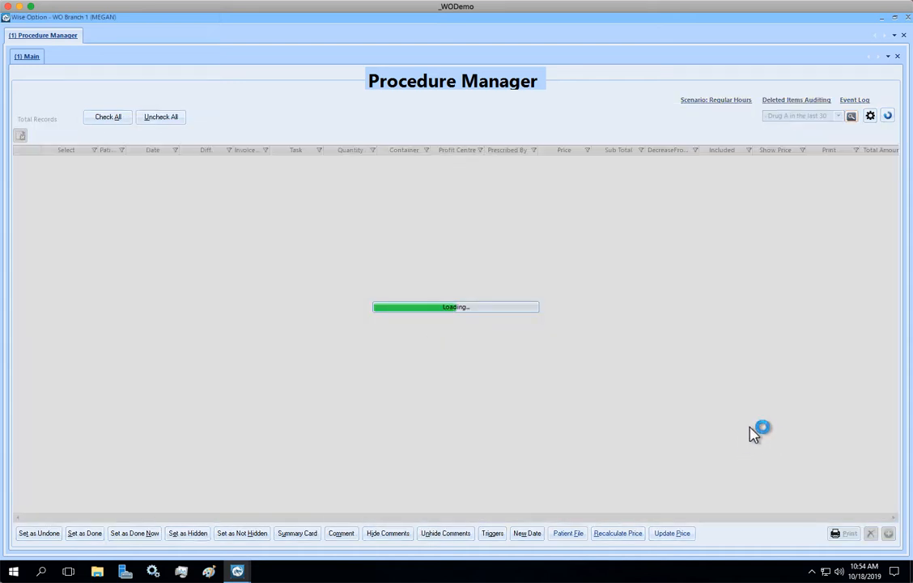